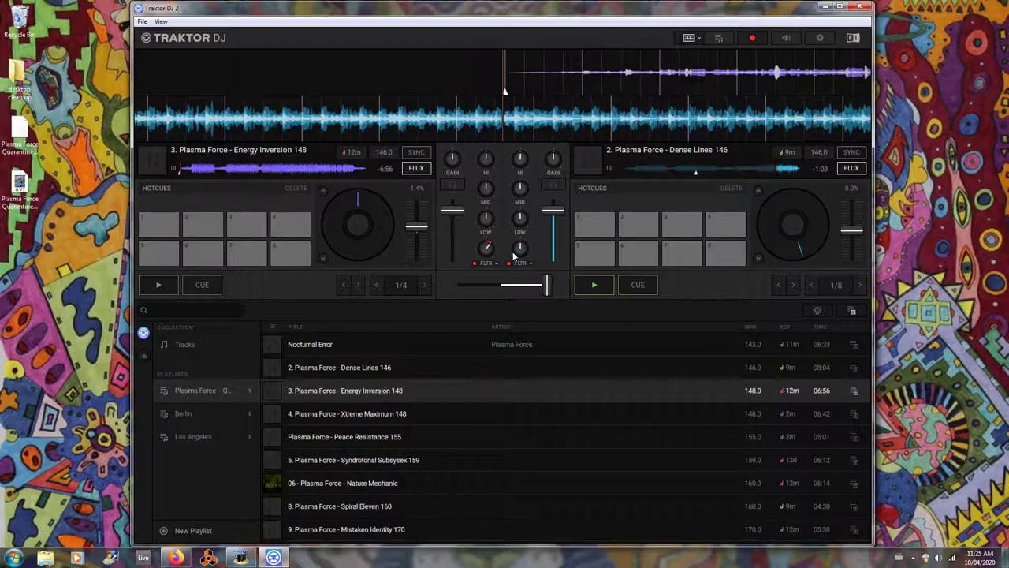
Start playing Energy Inversion and beat-match it with Dense Lines at 148.0 BPM using Sync.
left_click(156, 286)
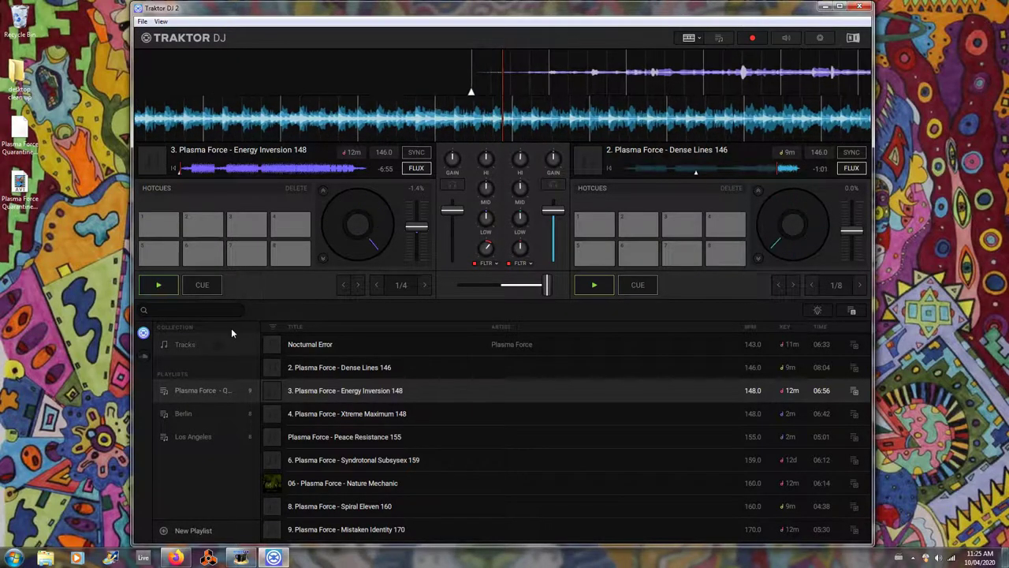
left_click(415, 153)
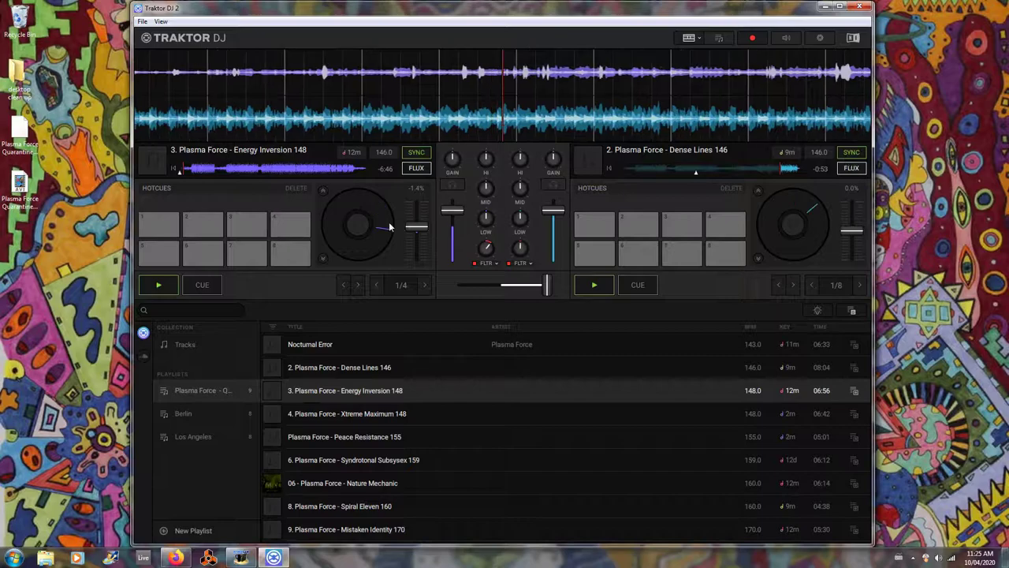
left_click(418, 154)
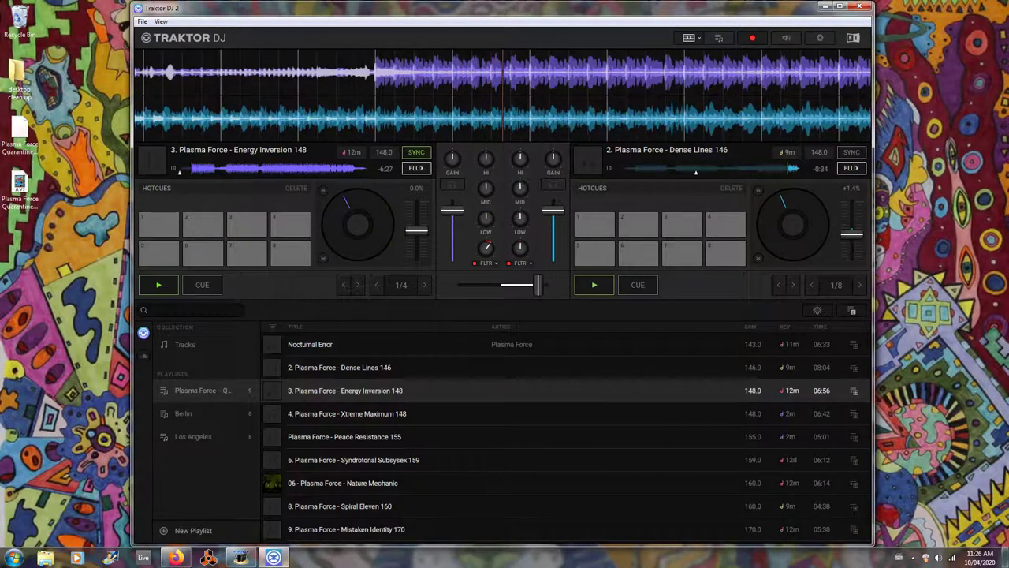
Crossfade fully from Dense Lines to Energy Inversion and return Energy Inversion's filter to its centre setting.
left_click_drag(547, 290, 463, 290)
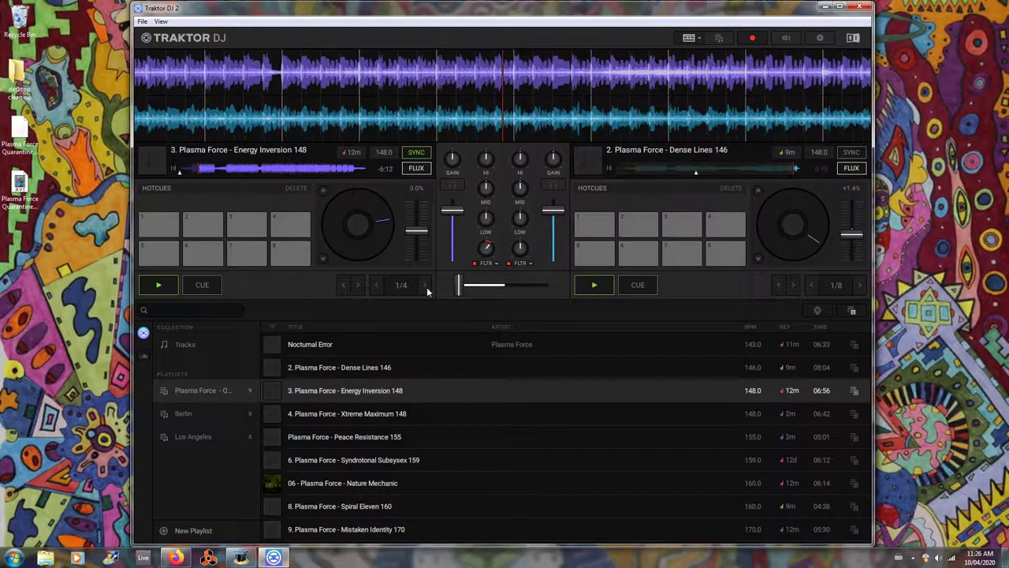
left_click_drag(487, 249, 481, 262)
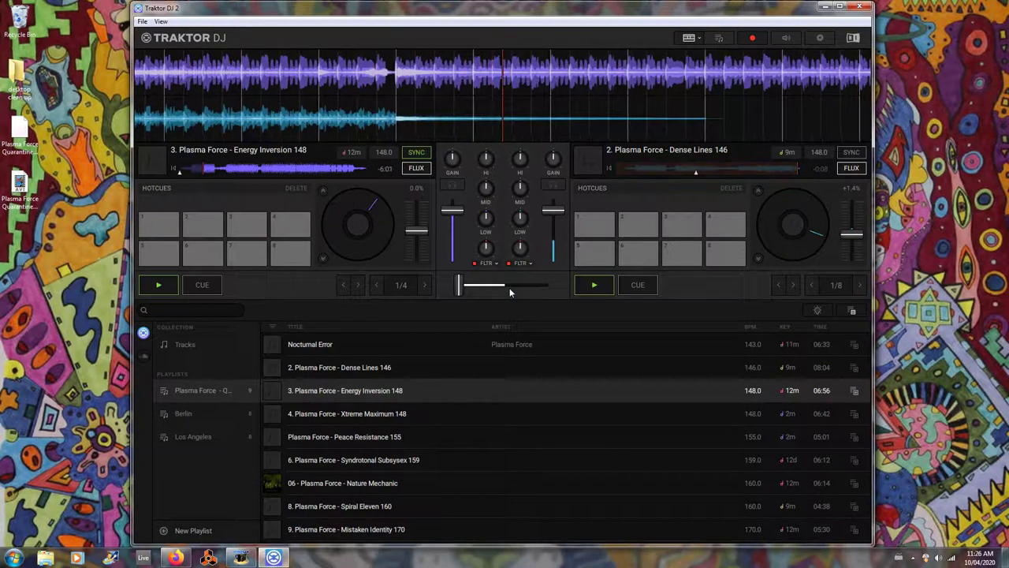
Replace Dense Lines with "4. Plasma Force - Xtreme Maximum 148" on its deck and turn off Sync for Energy Inversion.
left_click_drag(389, 416, 779, 226)
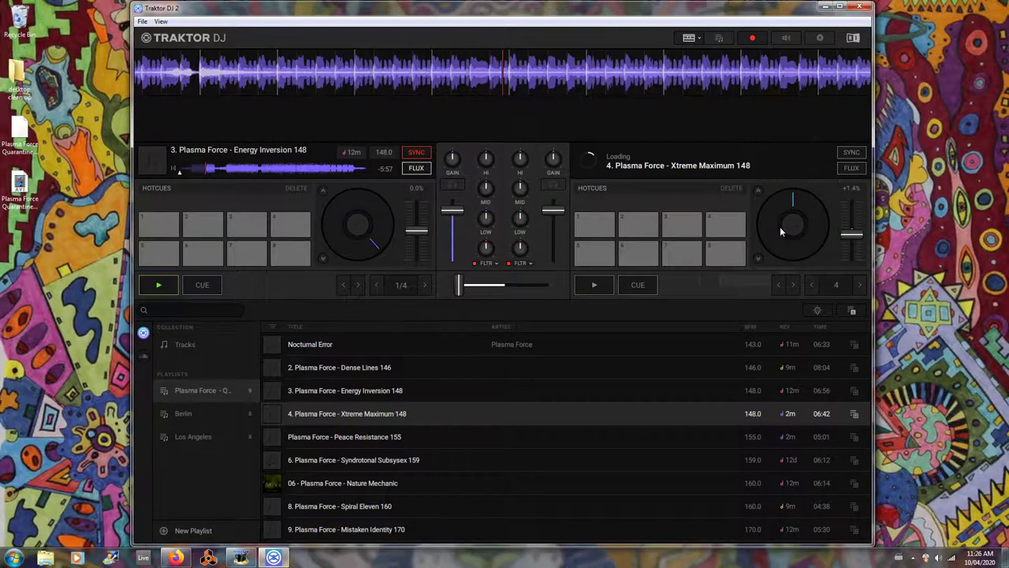
left_click(426, 153)
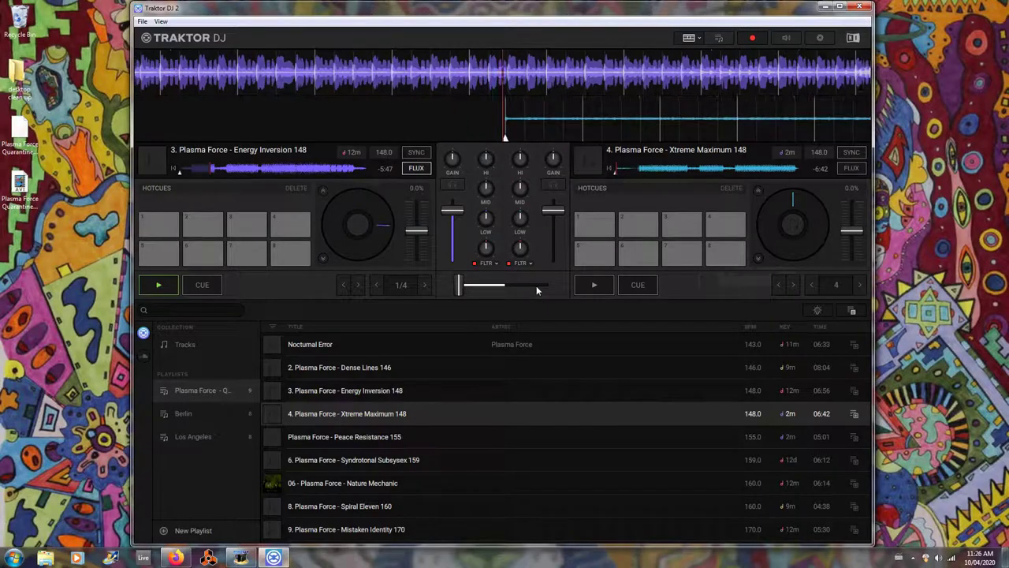
Set Energy Inversion's loop size to 1/8 and sweep its filter up and back to centre.
left_click(379, 289)
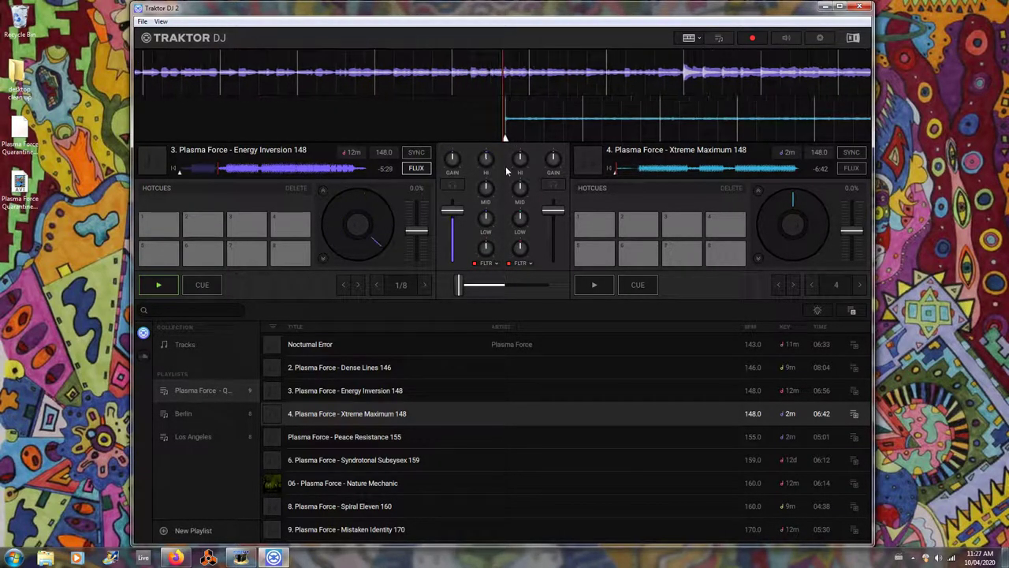
left_click_drag(485, 218, 485, 206)
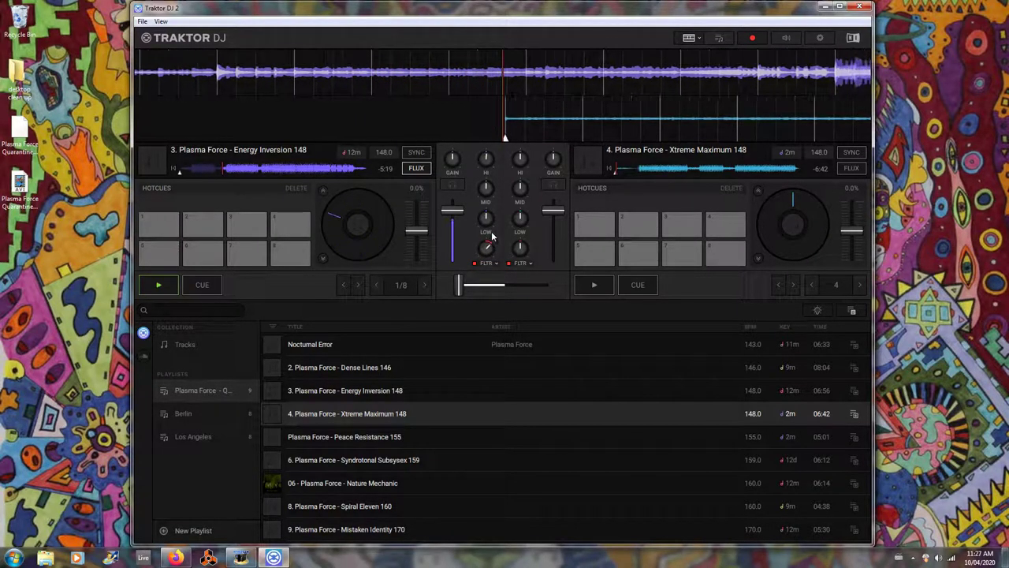
left_click_drag(489, 245, 498, 228)
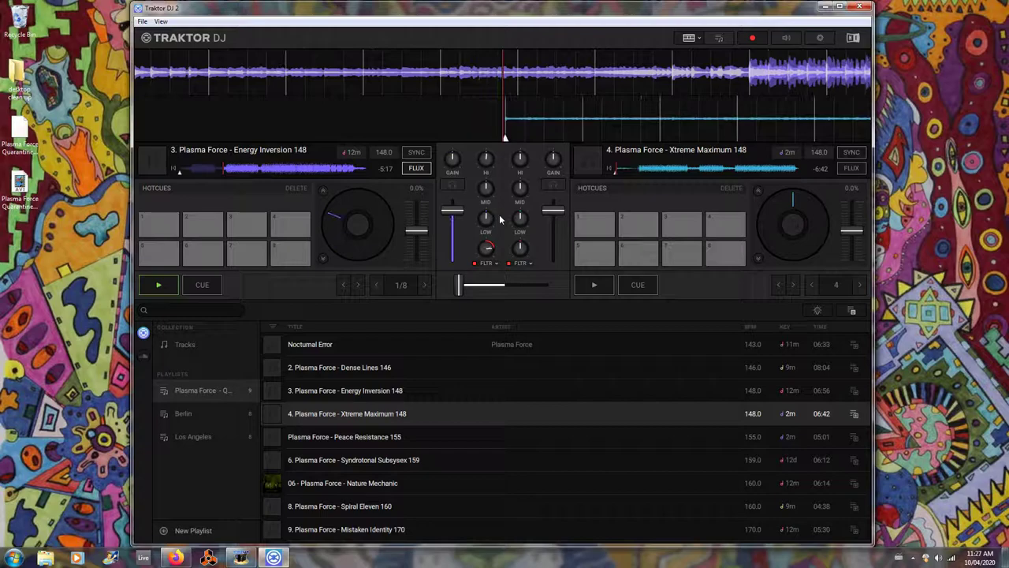
left_click_drag(499, 233, 490, 259)
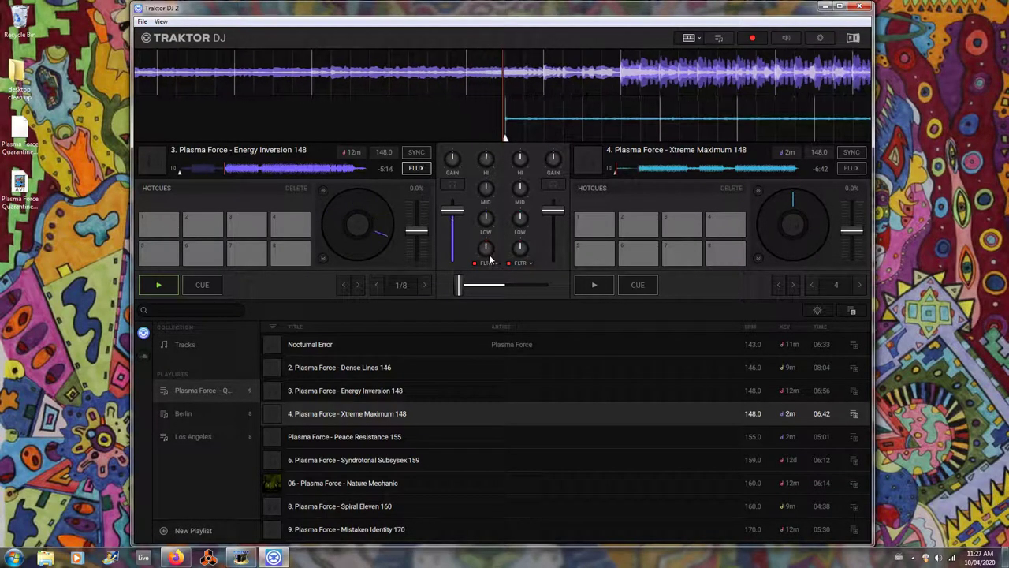
Trigger brief 1/8 and 1/4 loops on Energy Inversion, leaving its loop size set to 1/8.
left_click(406, 286)
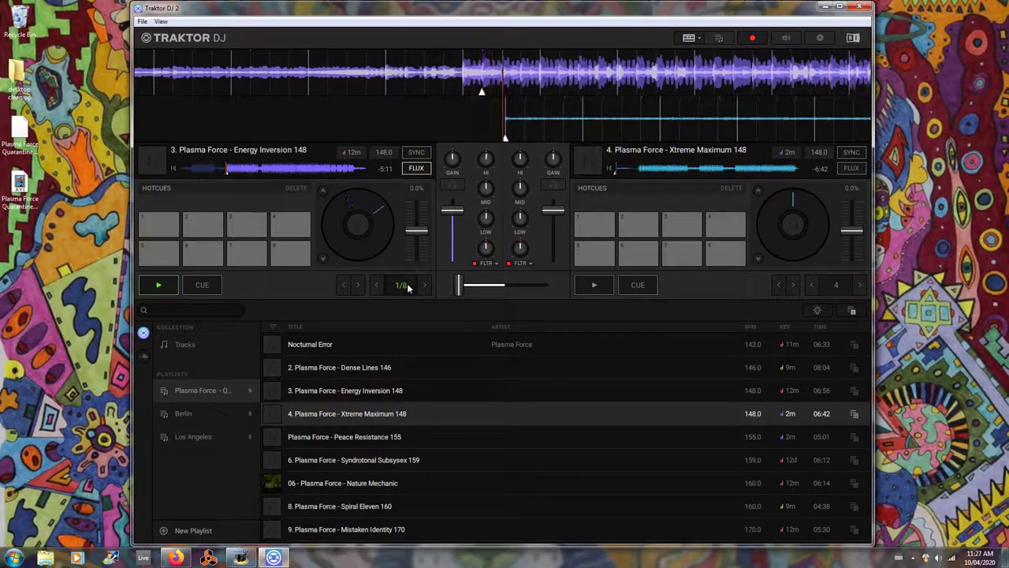
left_click(378, 285)
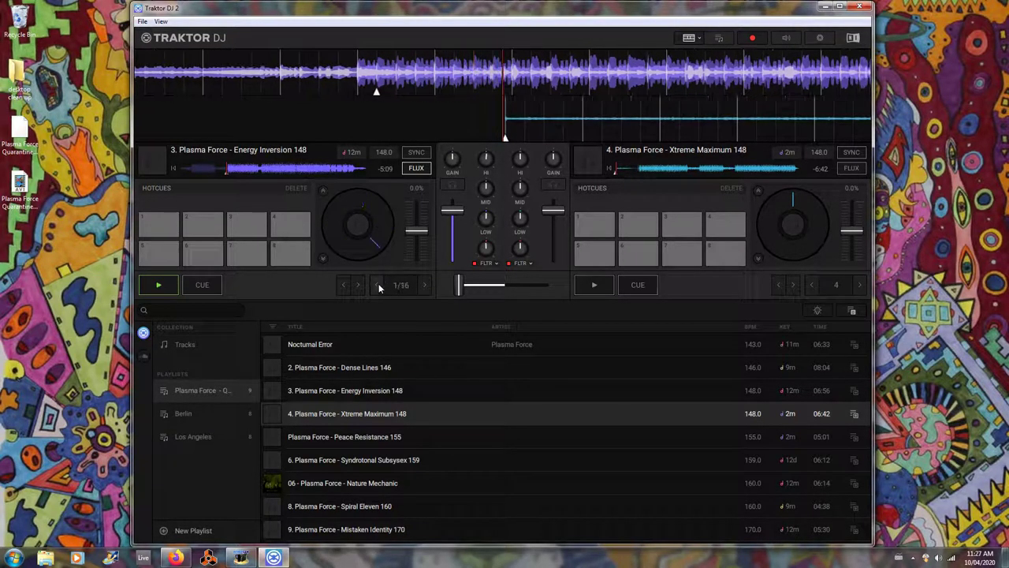
left_click(424, 285)
left_click(424, 285)
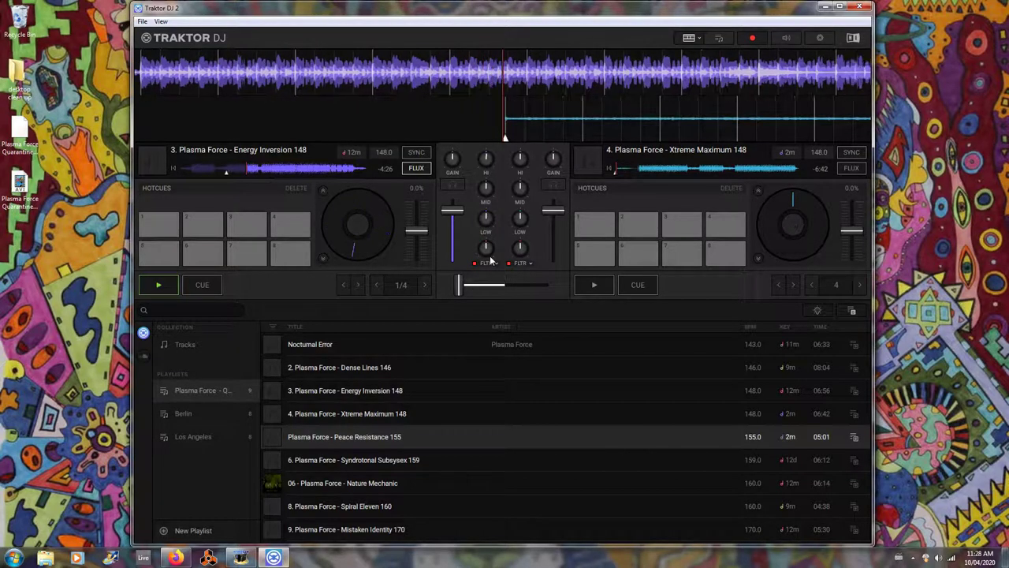
left_click(407, 285)
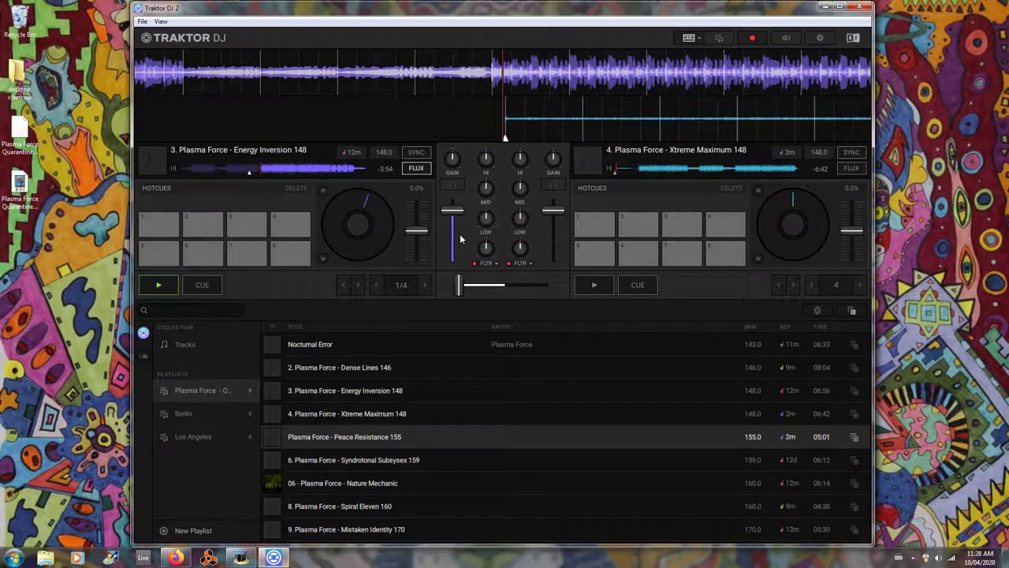
left_click(378, 285)
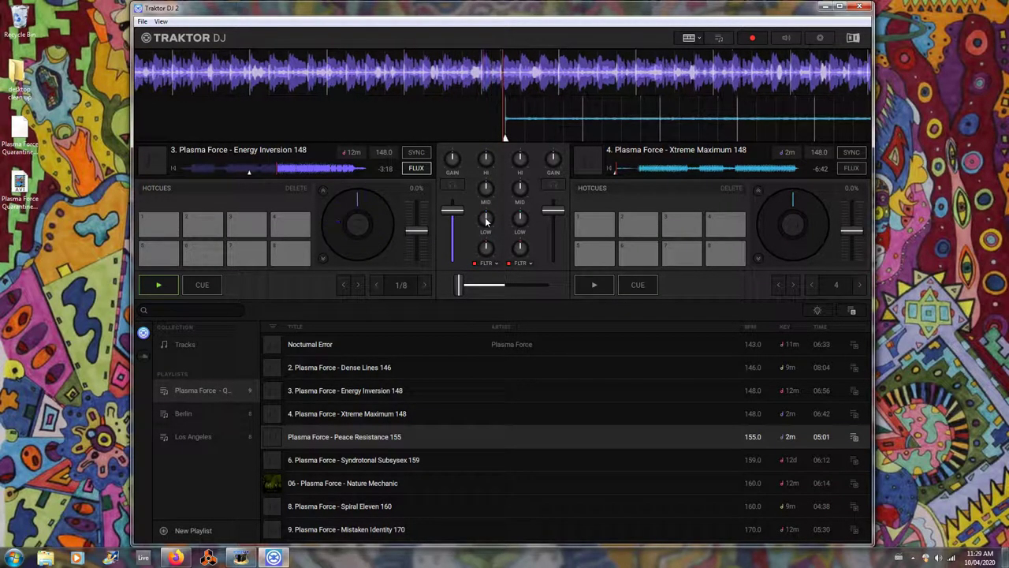
Cut and restore Energy Inversion's low EQ with its filter kept centred, and turn on Flux for Xtreme Maximum.
left_click_drag(485, 221, 483, 248)
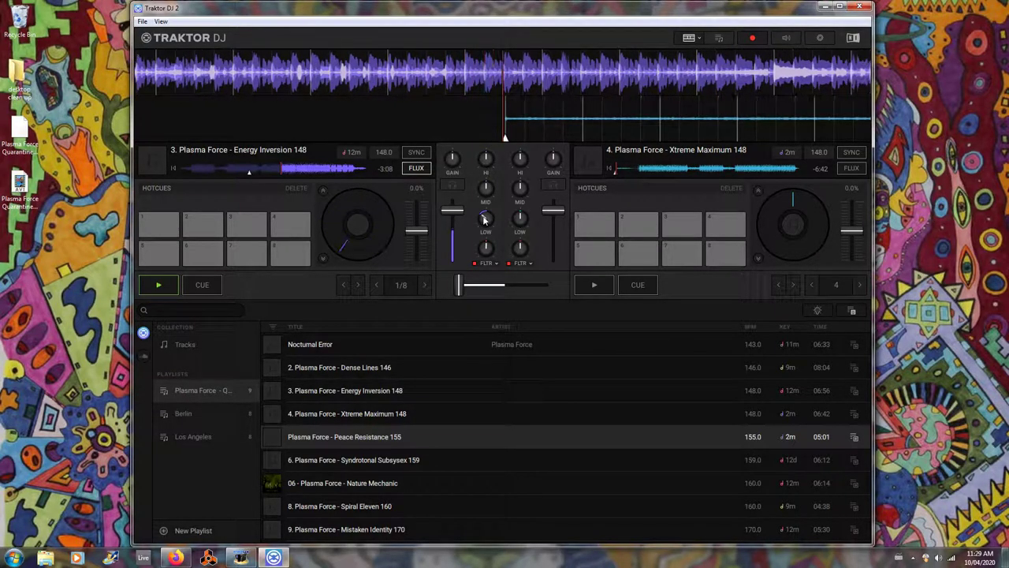
left_click_drag(485, 221, 487, 203)
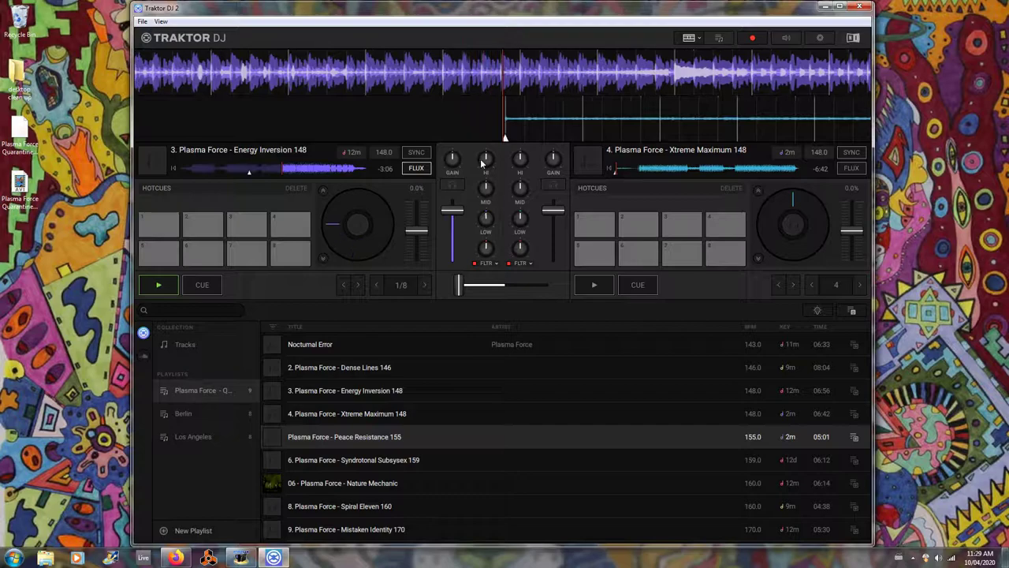
mouse_move(486, 250)
left_mouse_down()
mouse_move(492, 241)
mouse_move(491, 249)
left_mouse_up()
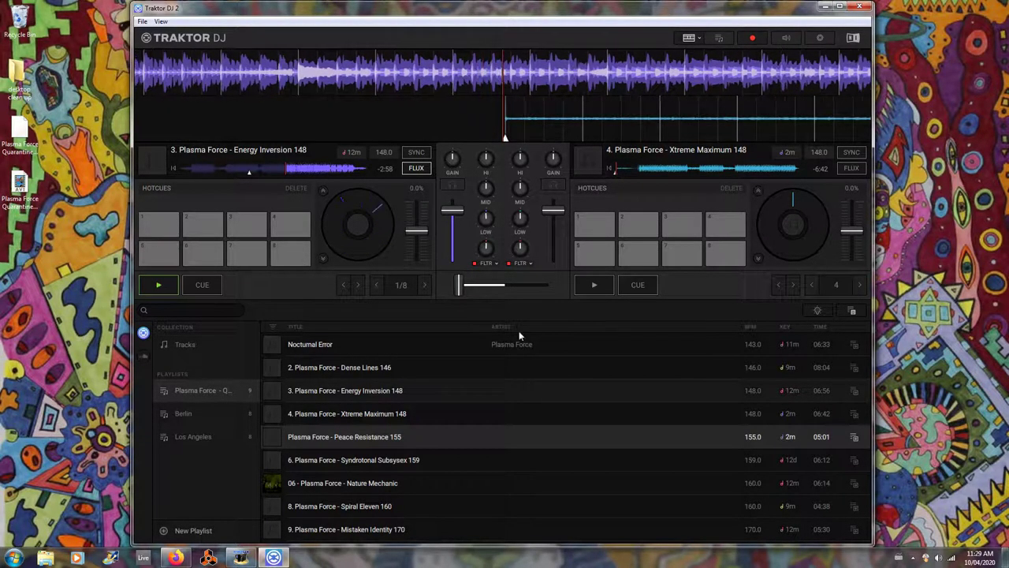
left_click(848, 168)
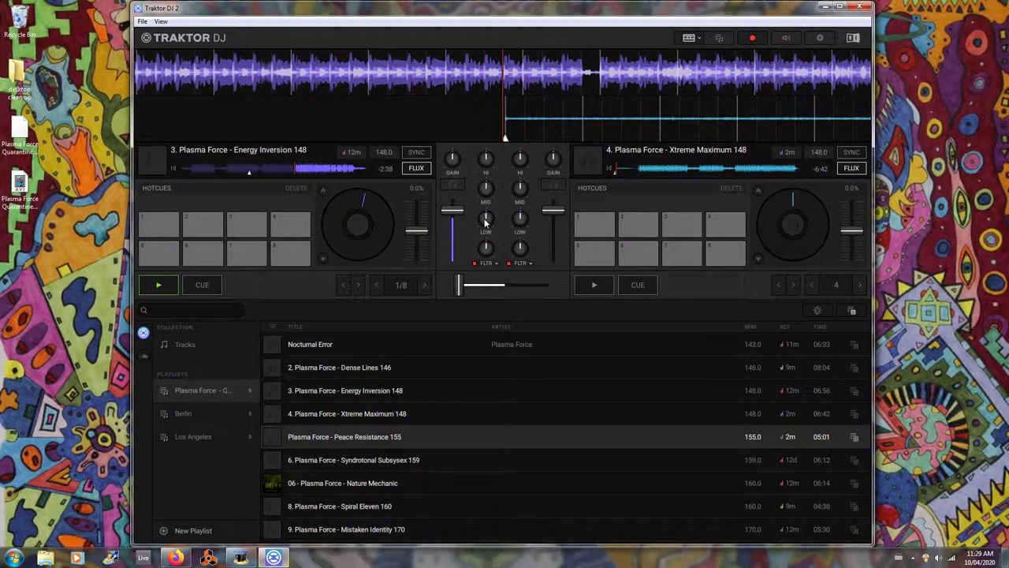
Briefly vary Energy Inversion's low EQ and filter, returning both to centre.
mouse_move(486, 224)
left_mouse_down()
mouse_move(488, 259)
mouse_move(482, 221)
left_mouse_up()
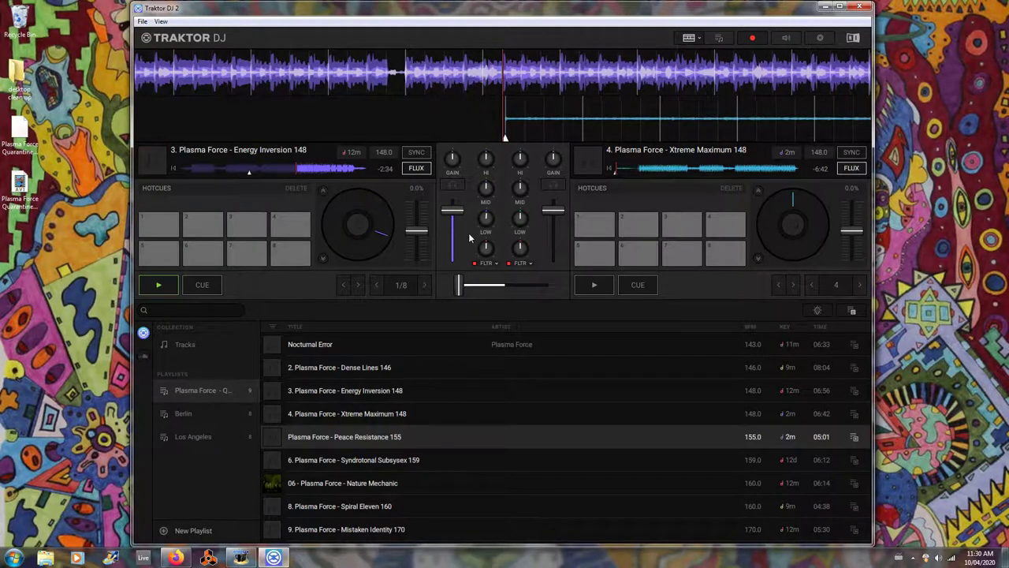
double_click(492, 223)
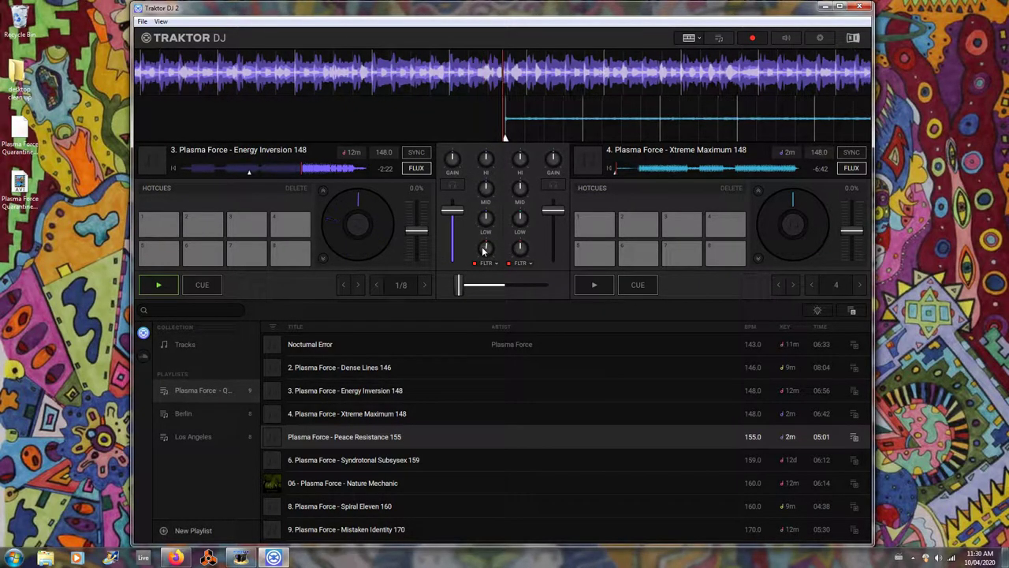
mouse_move(482, 250)
left_mouse_down()
mouse_move(482, 224)
mouse_move(489, 256)
left_mouse_up()
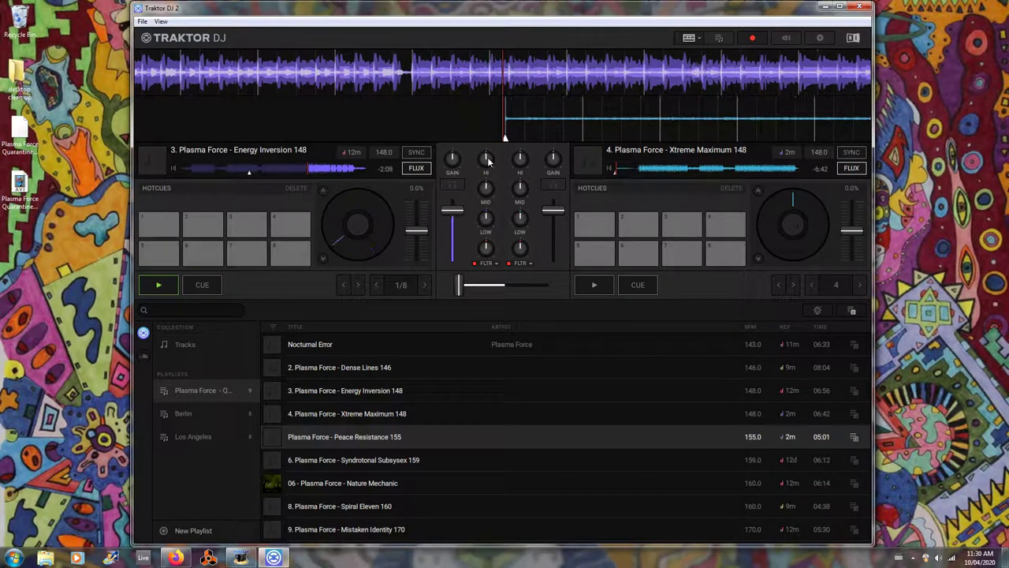
Engage a 1/8 loop on the playing Energy Inversion track and release it.
left_click(403, 285)
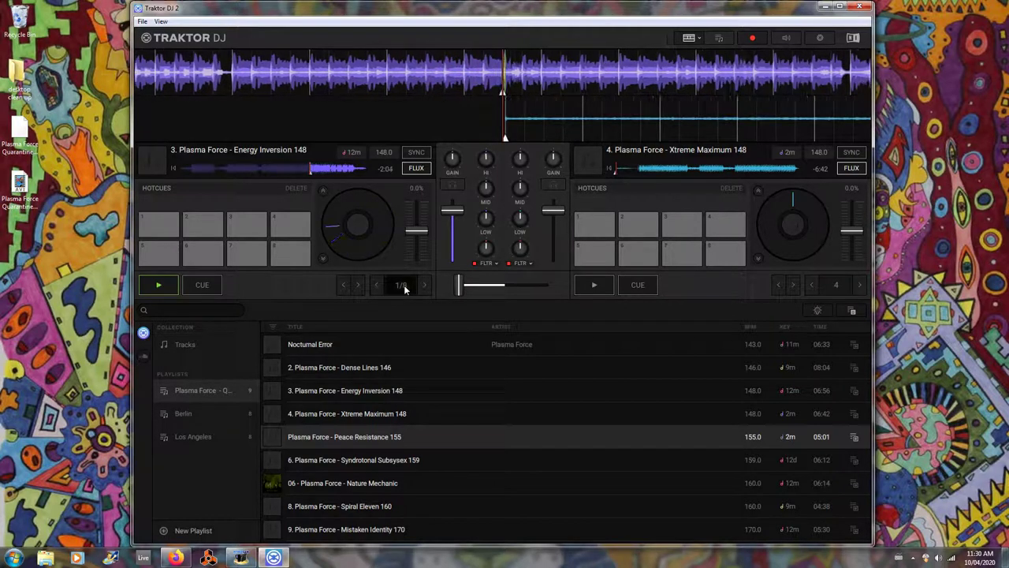
left_click(404, 285)
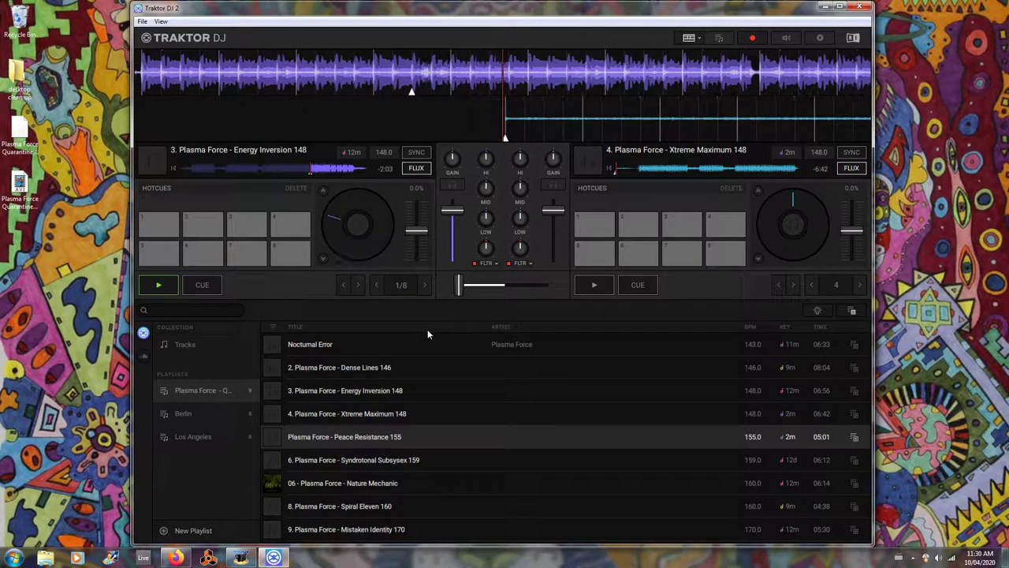
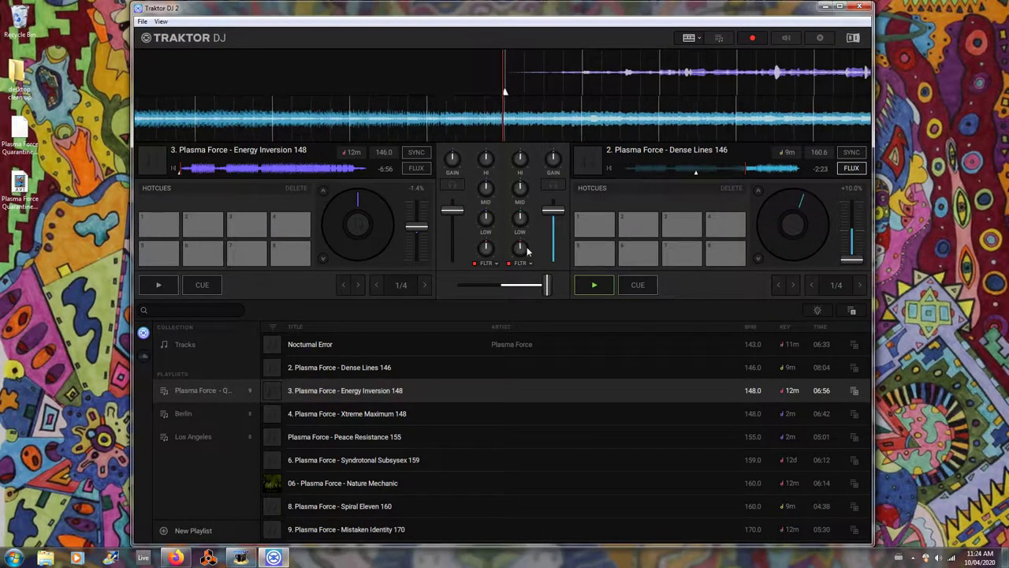
Sweep the filter on Dense Lines and return it to centre, and bring the track's tempo to 0.0%.
left_click_drag(526, 251, 529, 235)
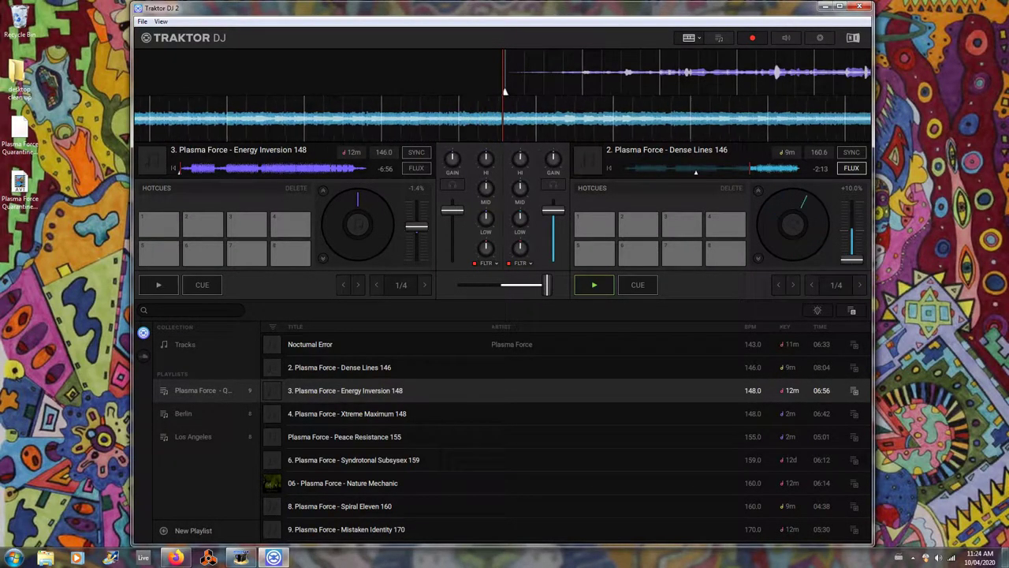
left_click_drag(852, 246, 852, 249)
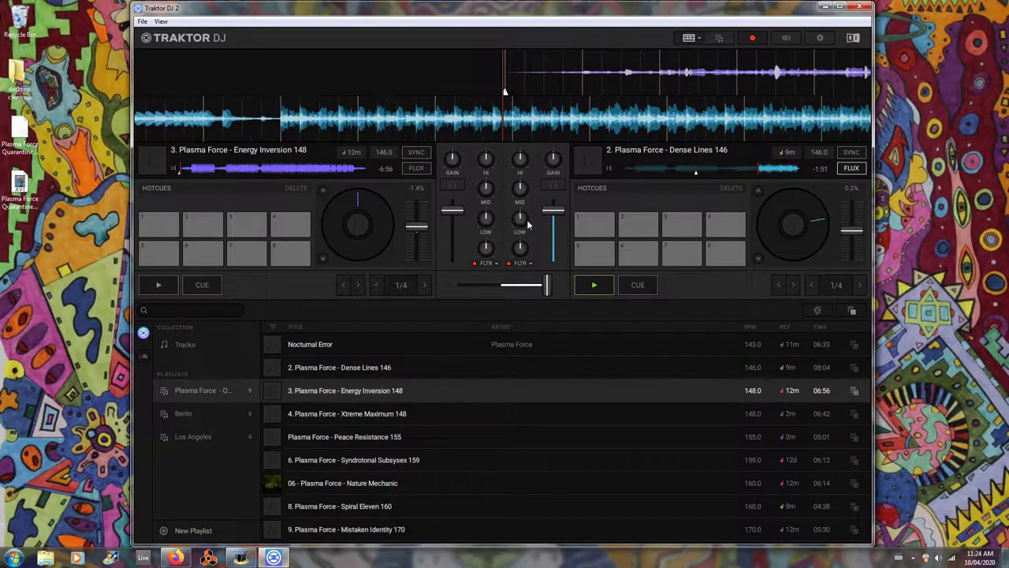
Lower the Dense Lines loop size to 1/32 and raise it to 1/8.
left_click(812, 285)
left_click(814, 285)
left_click(815, 290)
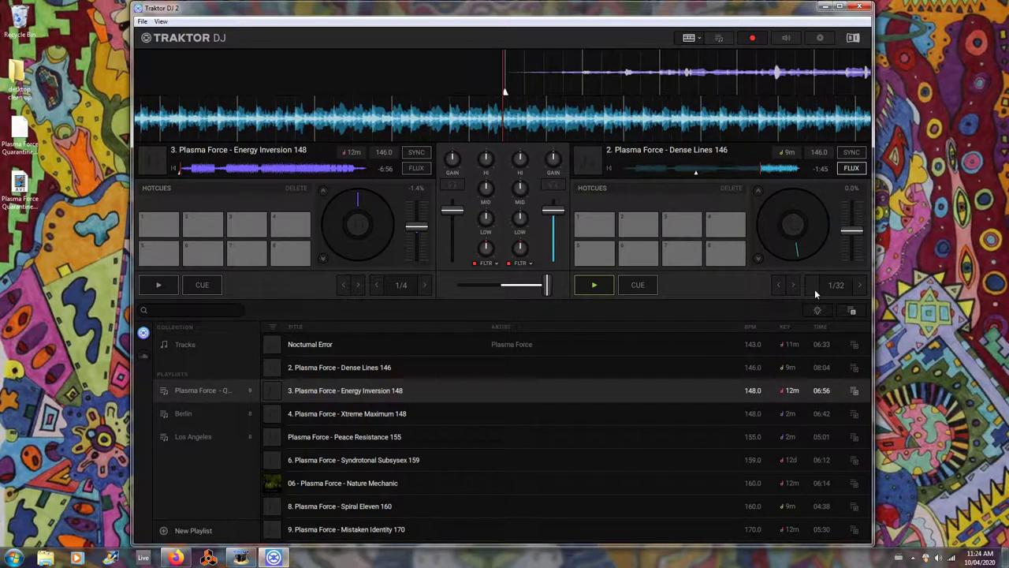
left_click(860, 285)
left_click(859, 284)
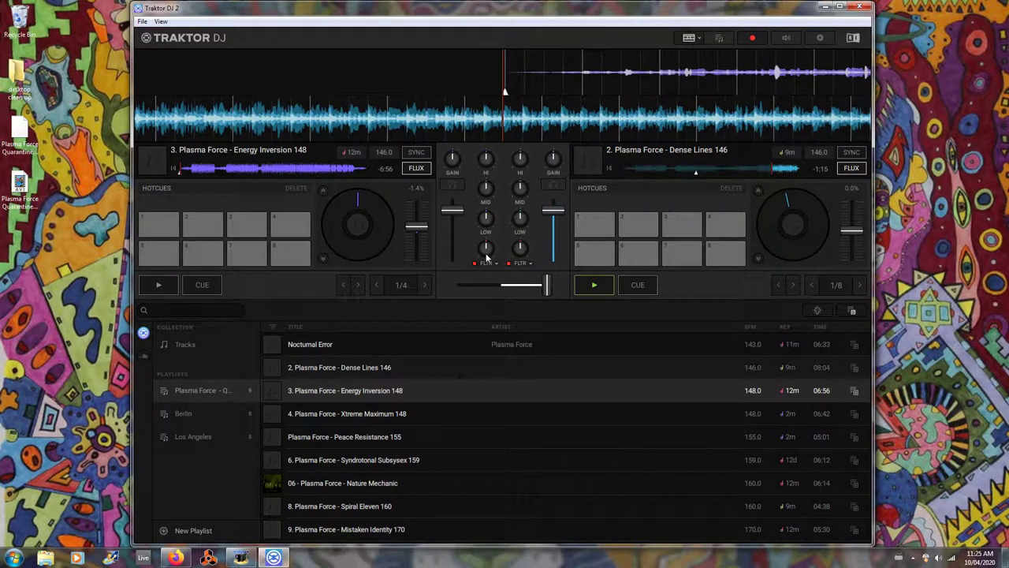
Turn Energy Inversion's filter up past centre and start playing the track.
mouse_move(487, 256)
left_mouse_down()
mouse_move(495, 245)
mouse_move(488, 251)
left_mouse_up()
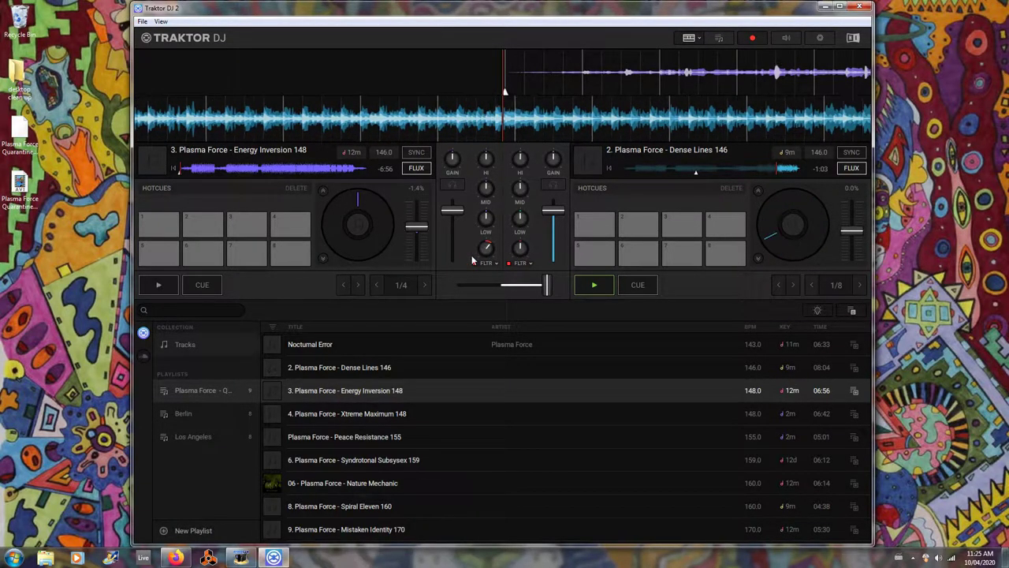
left_click(155, 286)
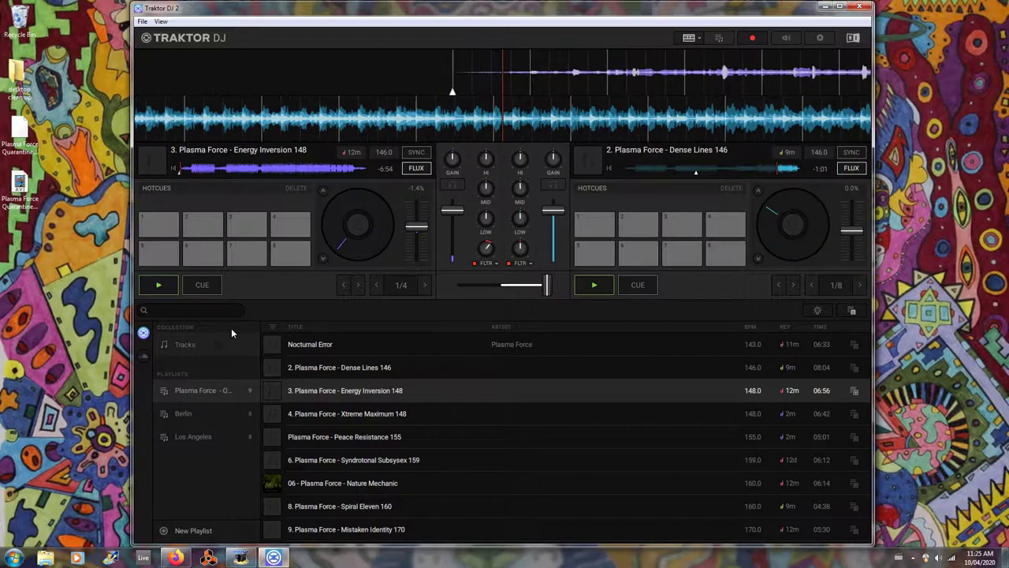
Sync Energy Inversion and Dense Lines to a shared tempo of 148.0 BPM.
left_click(415, 153)
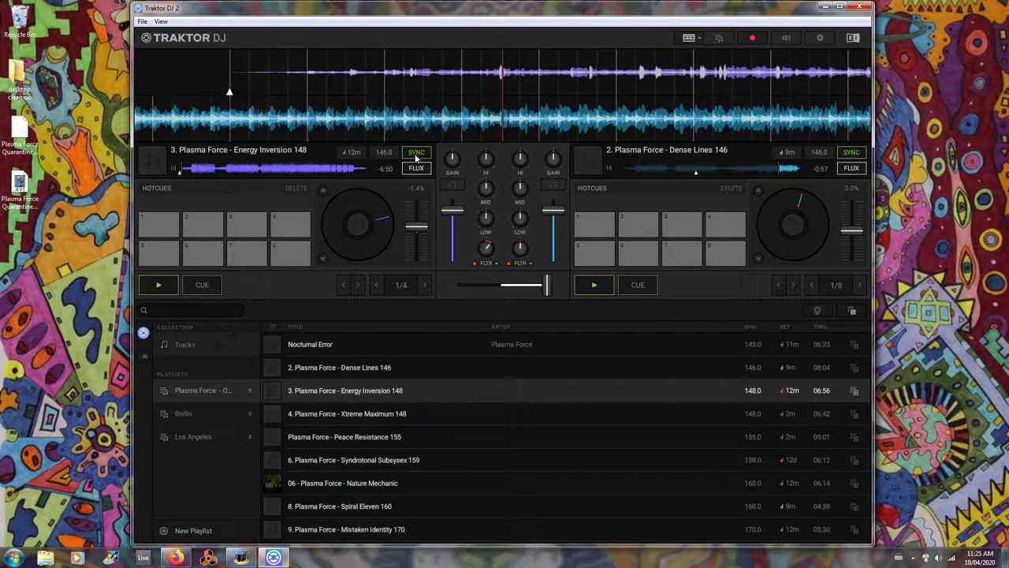
left_click(850, 155)
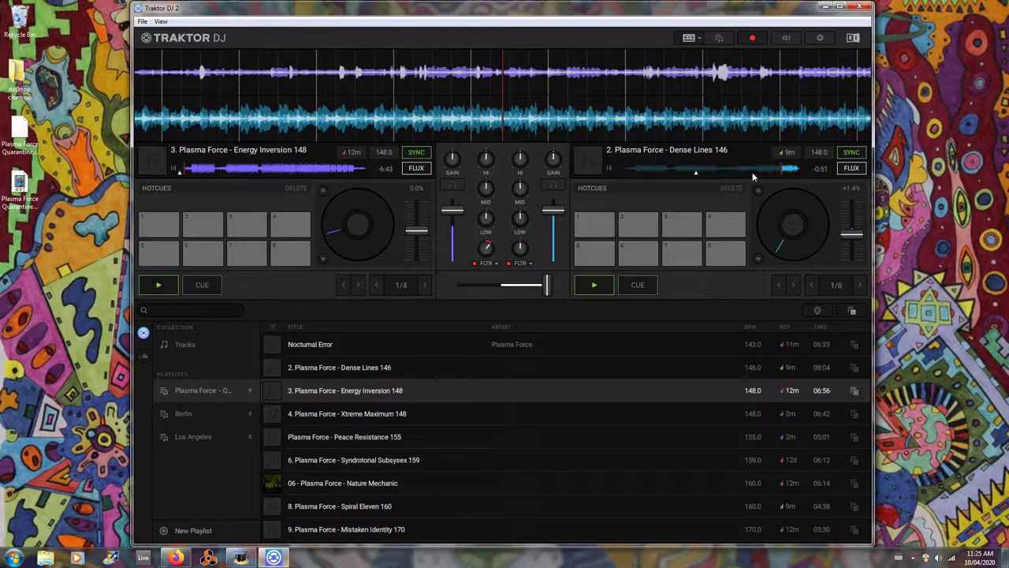
left_click(848, 154)
left_click(848, 154)
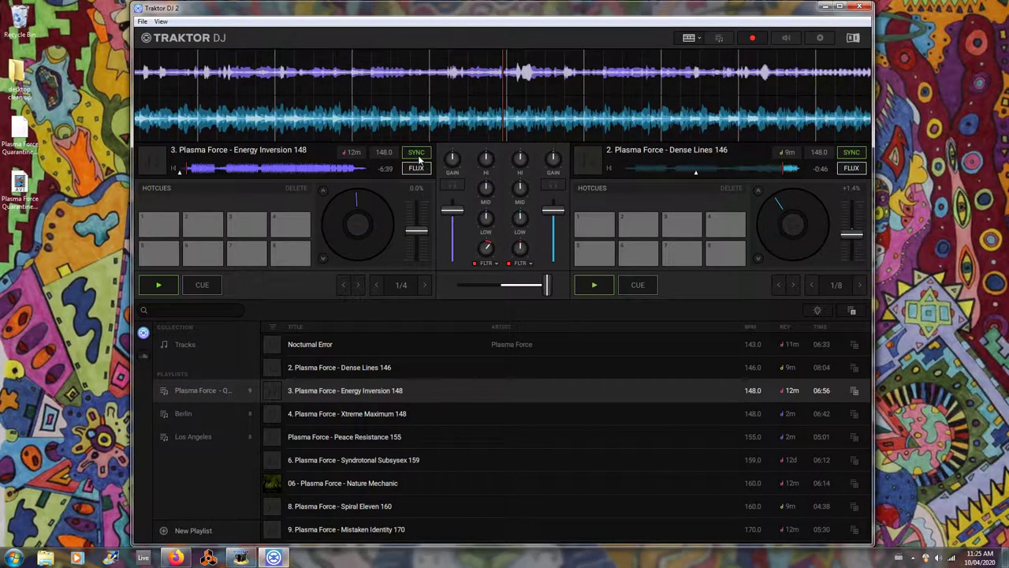
Nudge Energy Inversion's playback slower to adjust its beat alignment and turn off sync on Dense Lines.
left_click(323, 259)
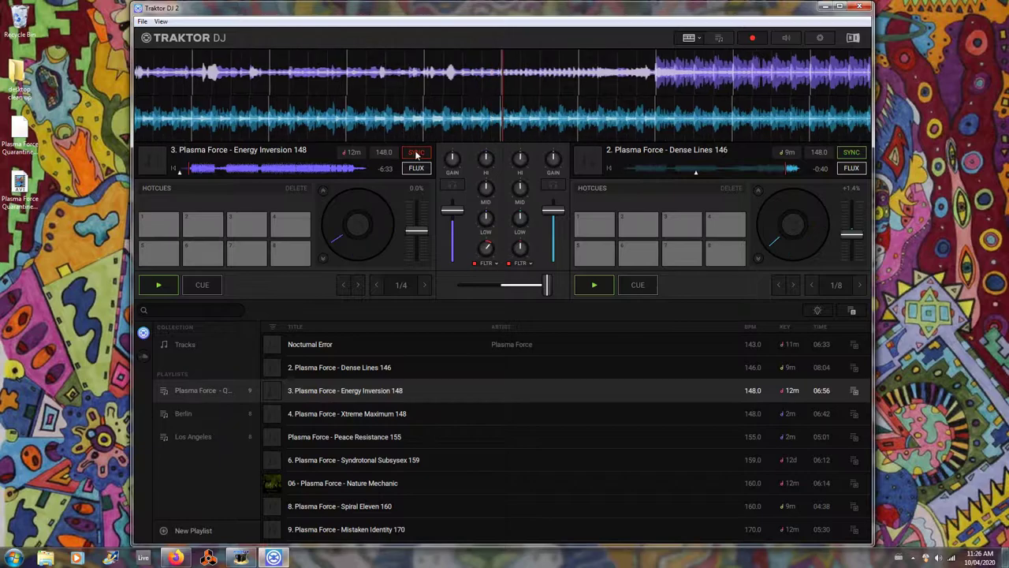
left_click(850, 153)
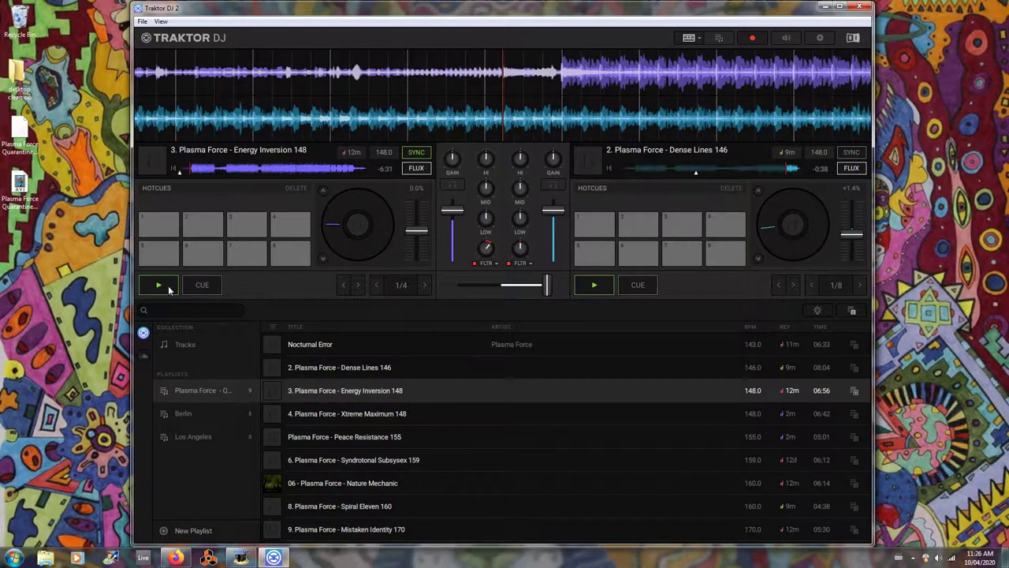
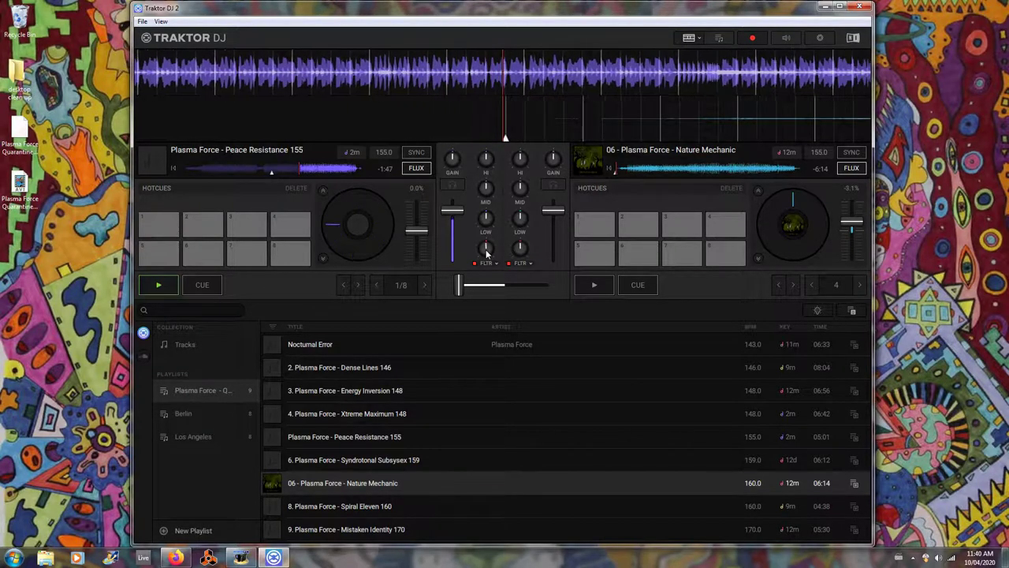
Sweep the filter and the high and mid EQ on Peace Resistance, returning the mid EQ and filter to centre.
mouse_move(486, 251)
left_mouse_down()
mouse_move(487, 238)
mouse_move(490, 251)
left_mouse_up()
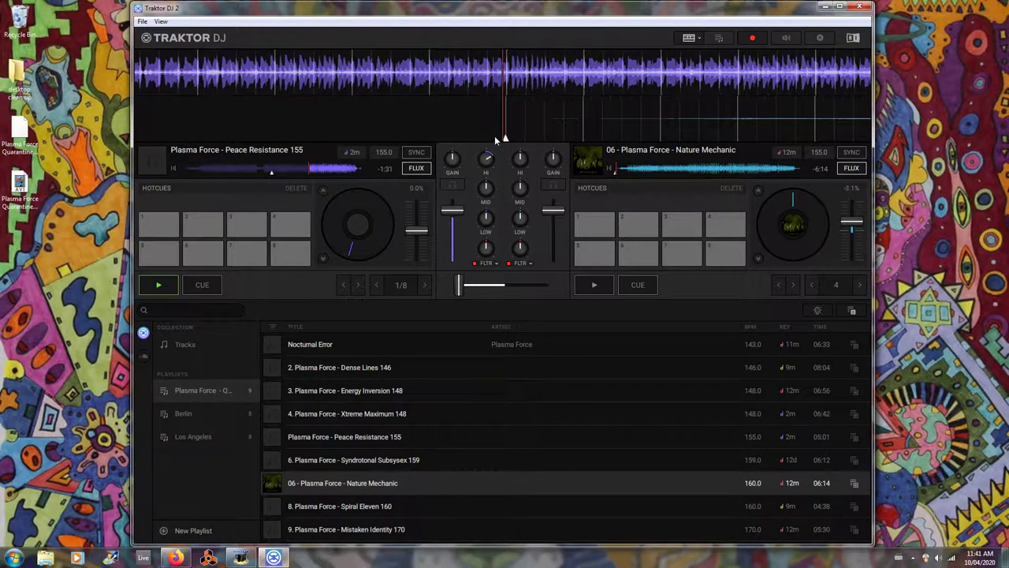
left_click_drag(493, 152, 494, 145)
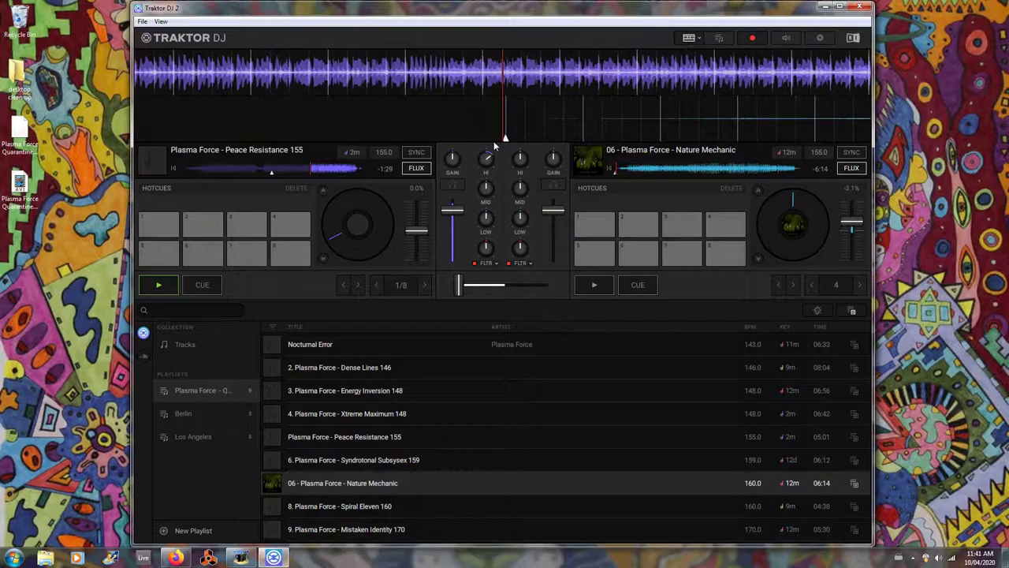
left_click_drag(489, 182, 486, 189)
double_click(486, 189)
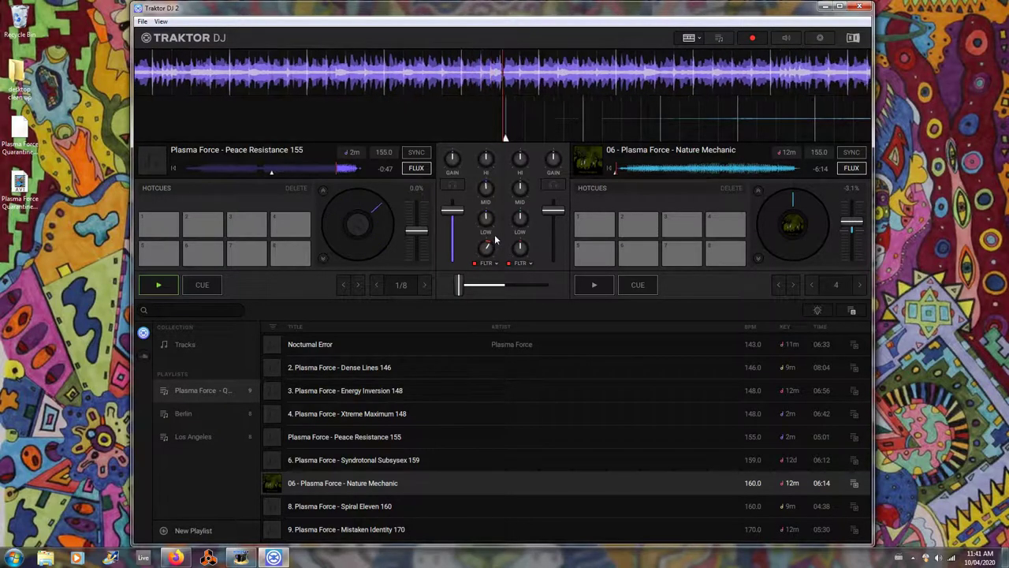
left_click_drag(496, 238, 505, 224)
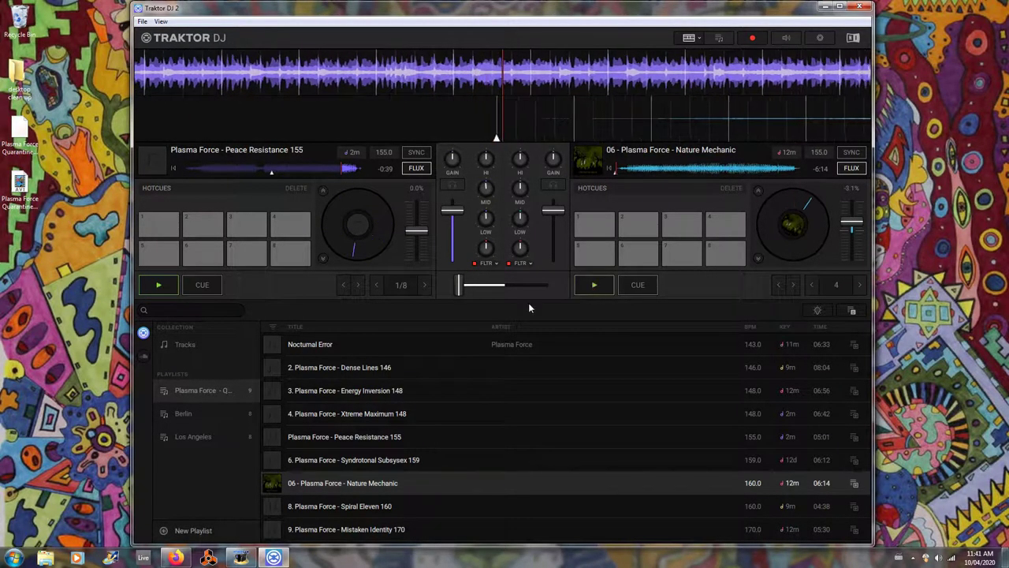
Crossfade fully from Peace Resistance to Nature Mechanic, syncing both tracks for the blend and turning sync off before completing it.
left_click(416, 153)
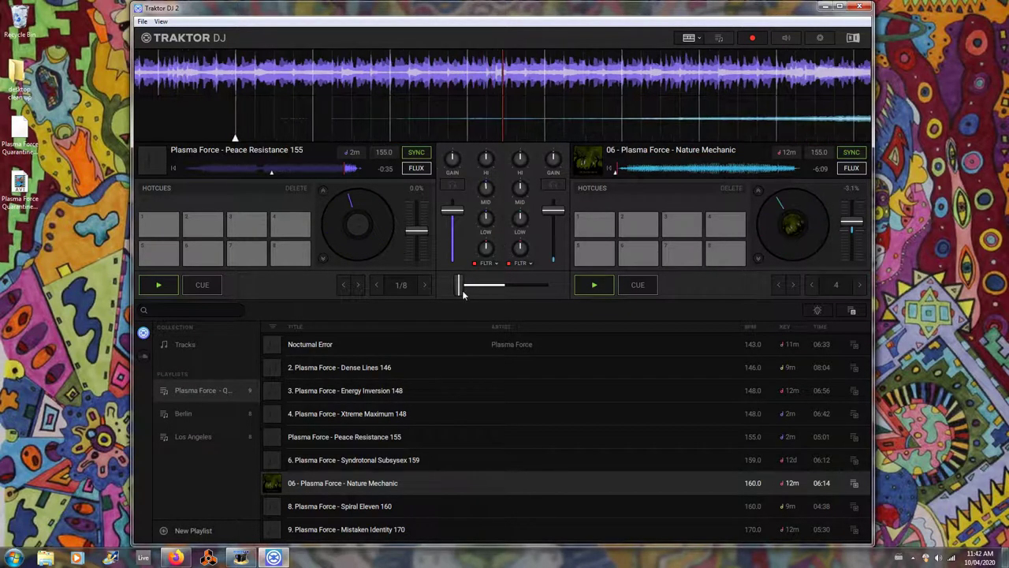
left_click_drag(463, 292, 502, 288)
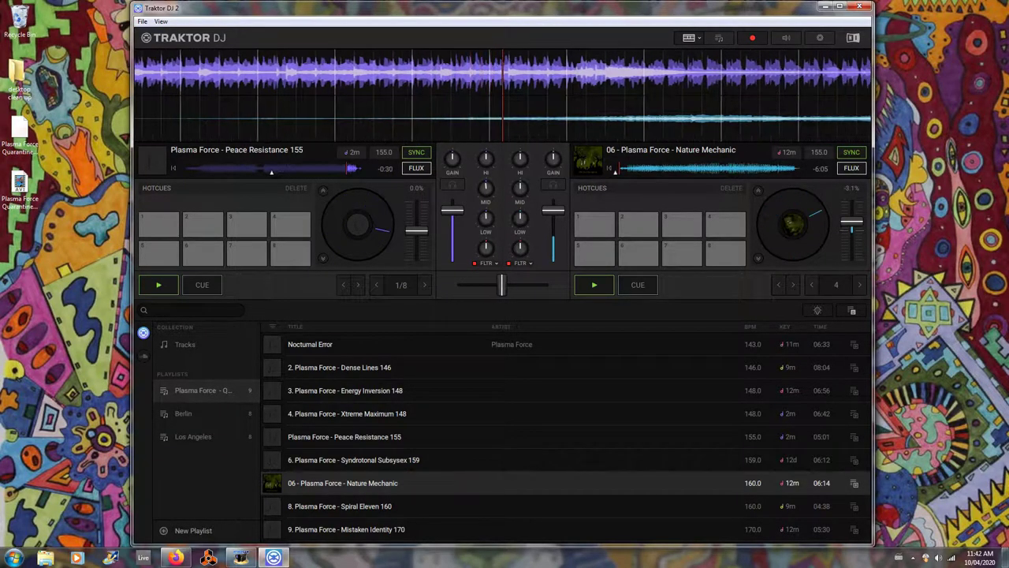
left_click(414, 152)
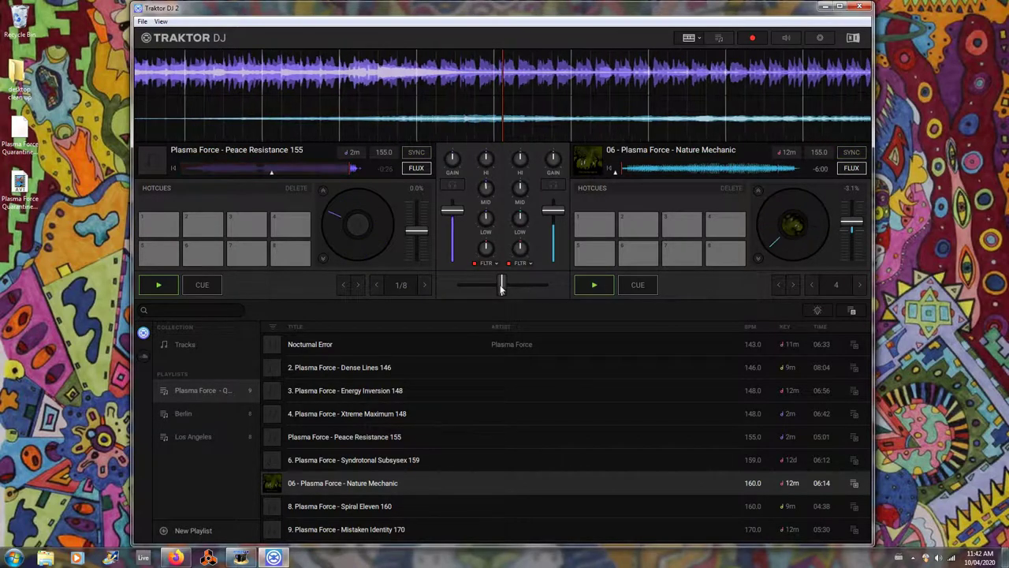
left_click_drag(501, 288, 547, 288)
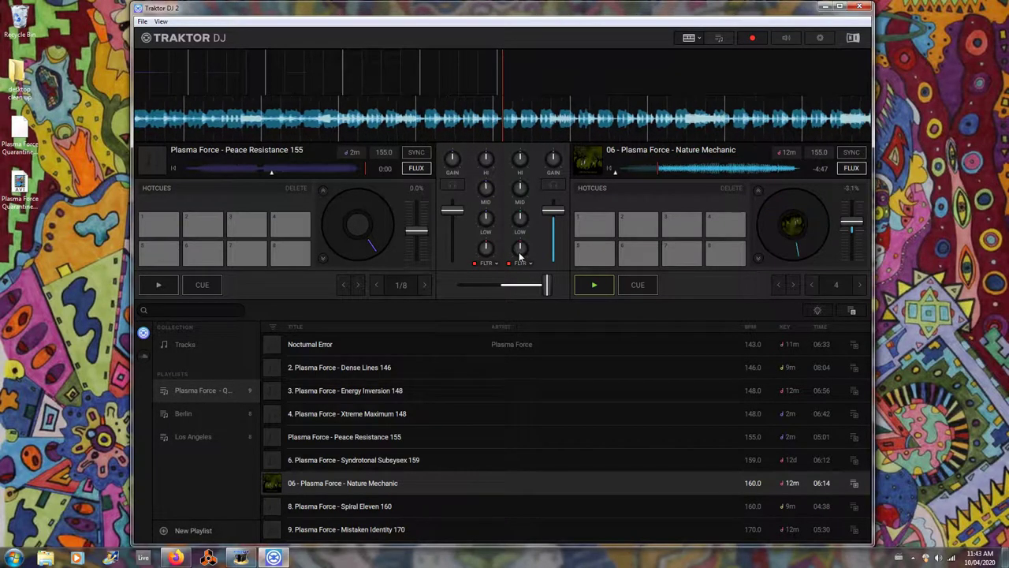
Lower Nature Mechanic's loop size to 1/4 and trigger the loop while turning the track's filter up past centre.
left_click(813, 287)
left_click(813, 287)
left_click(813, 287)
left_click(813, 287)
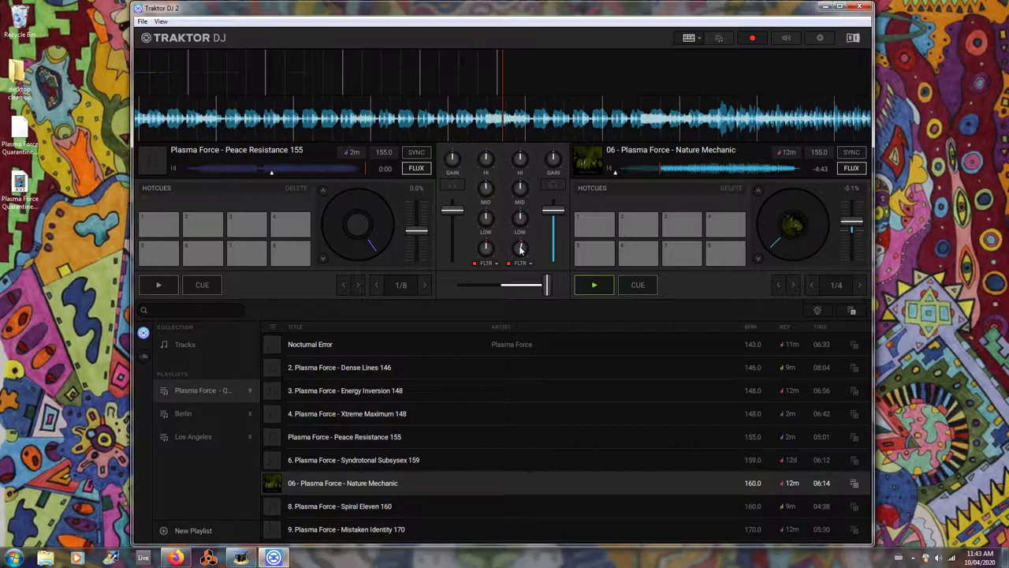
left_click_drag(520, 249, 541, 252)
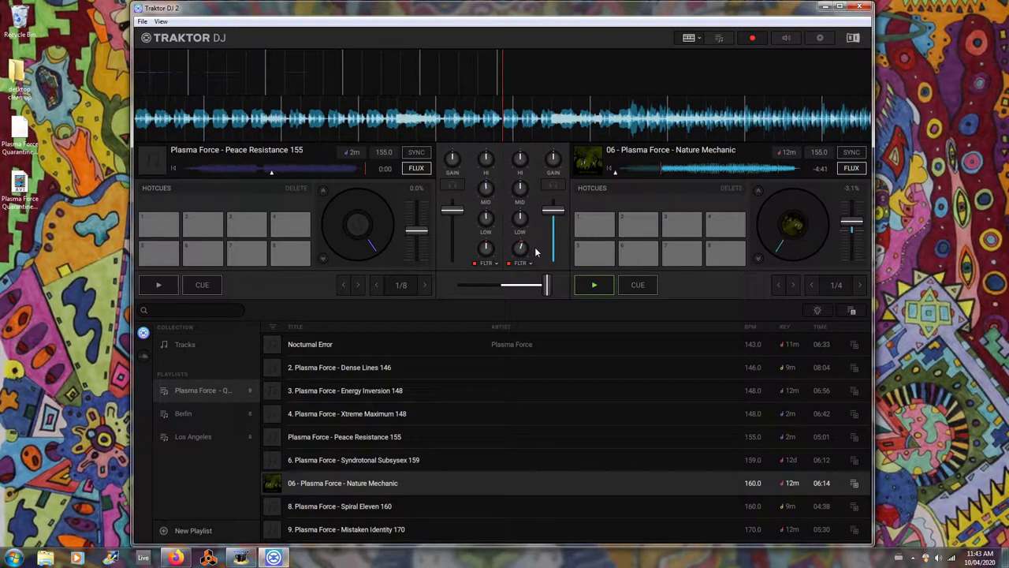
left_click(838, 285)
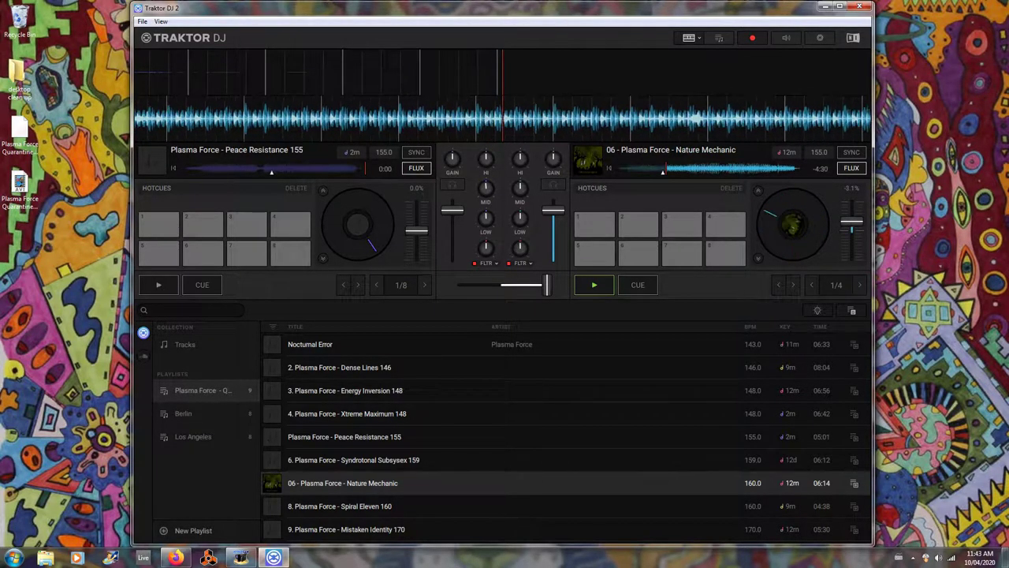
Bring Nature Mechanic's tempo to 0.0% and load Spiral Eleven 160 onto the deck holding Peace Resistance.
left_click_drag(852, 229, 852, 227)
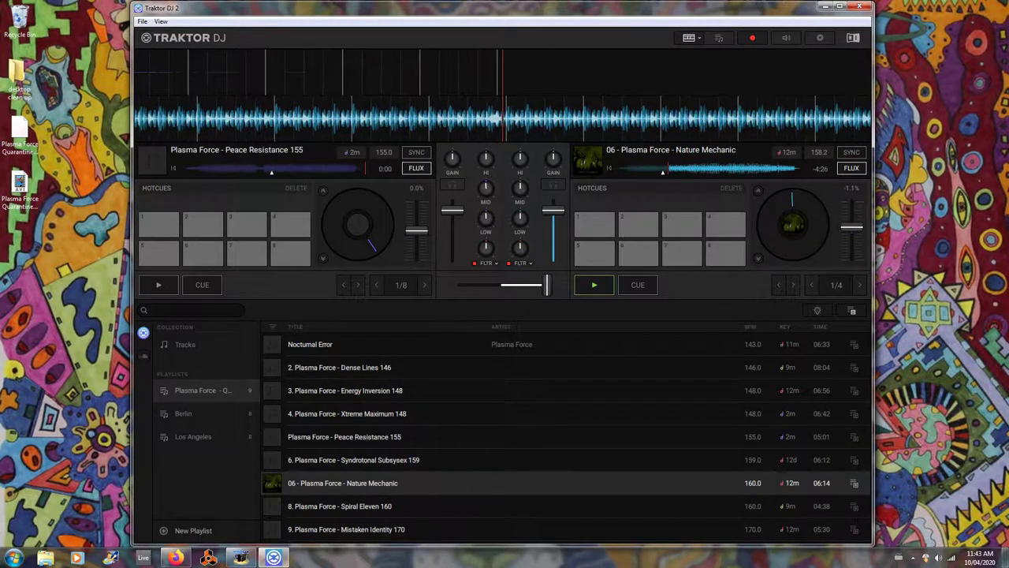
left_click_drag(852, 227, 852, 235)
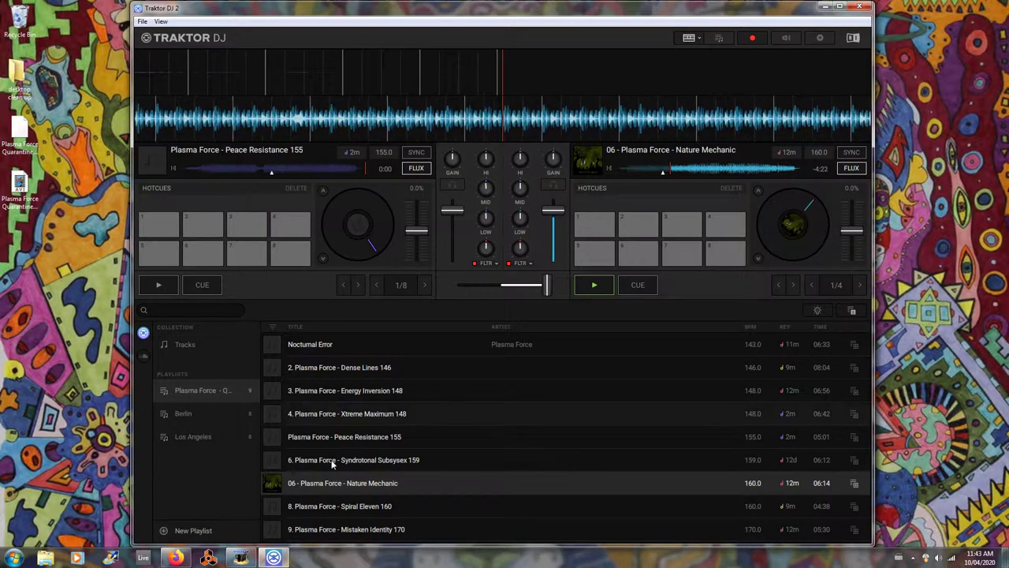
left_click(359, 507)
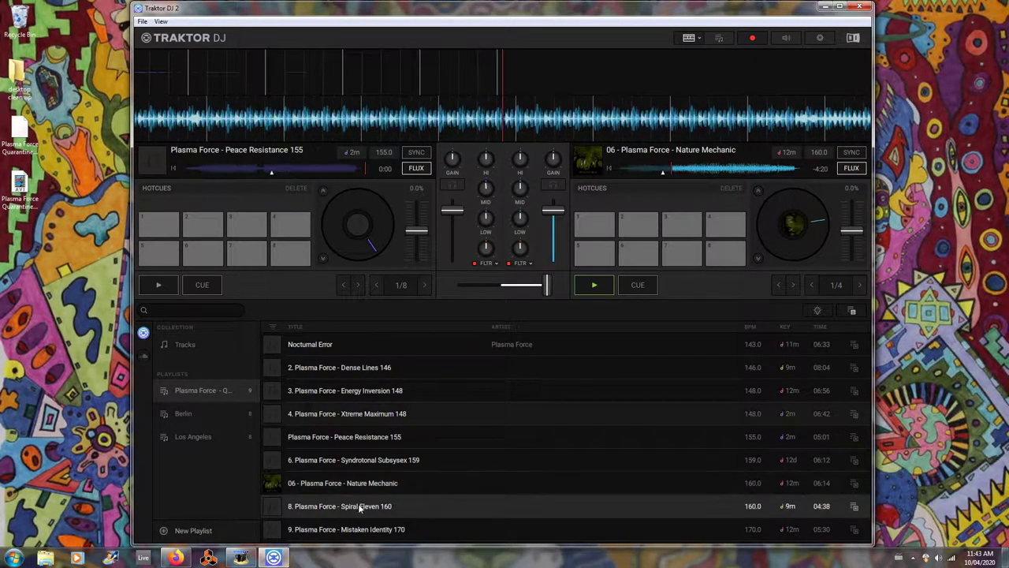
left_click_drag(358, 506, 266, 175)
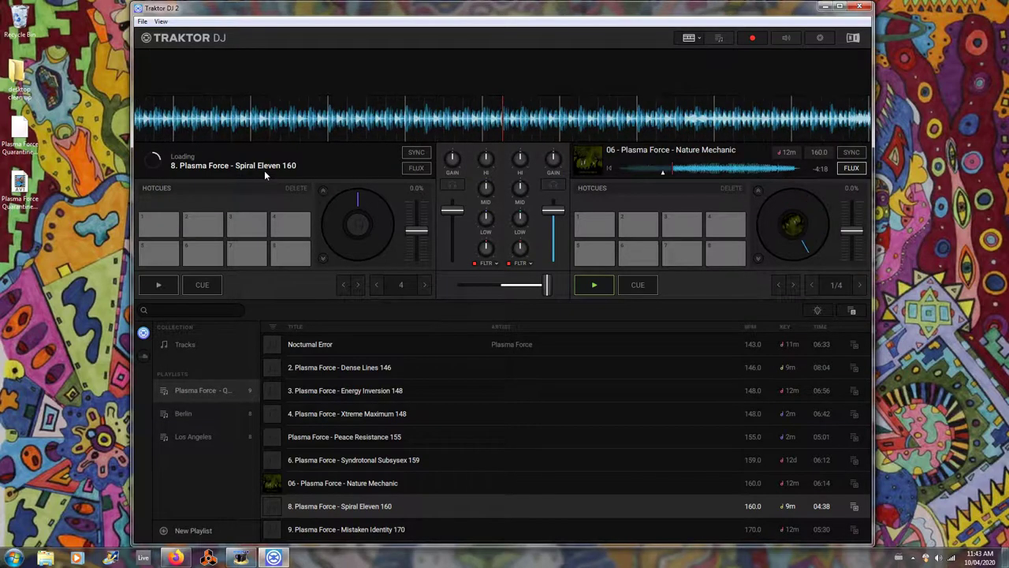